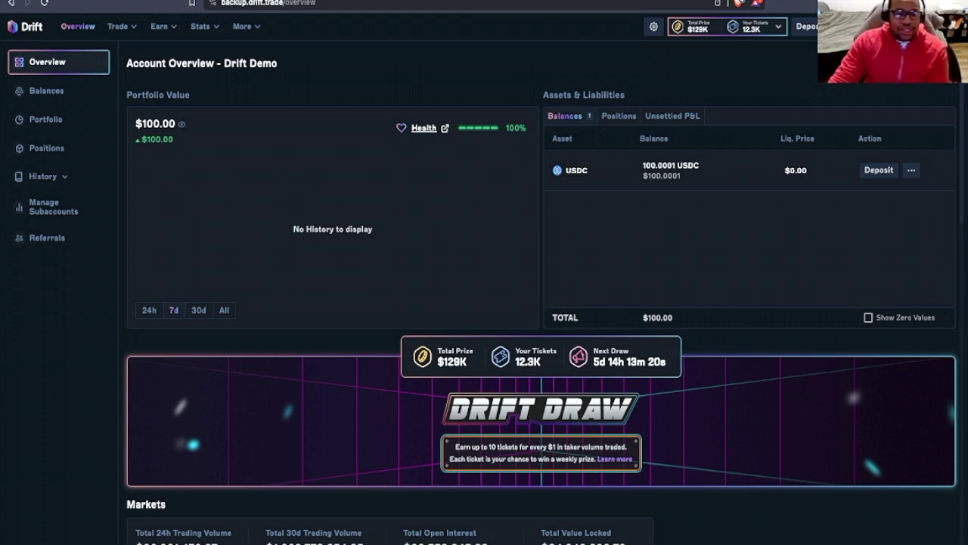
Go to the 1MBONK-PERP perpetuals trading page from the Trade menu
drag(125, 63, 279, 62)
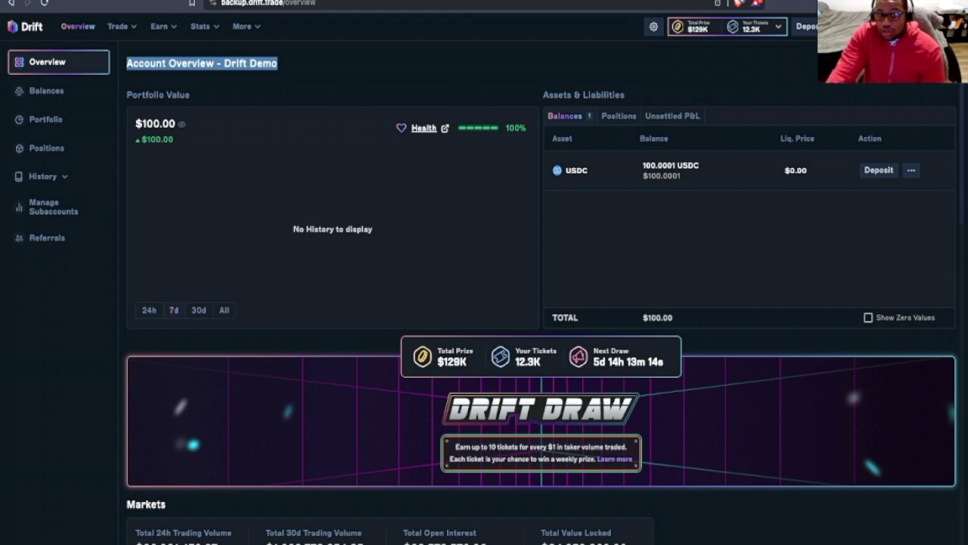
click(121, 45)
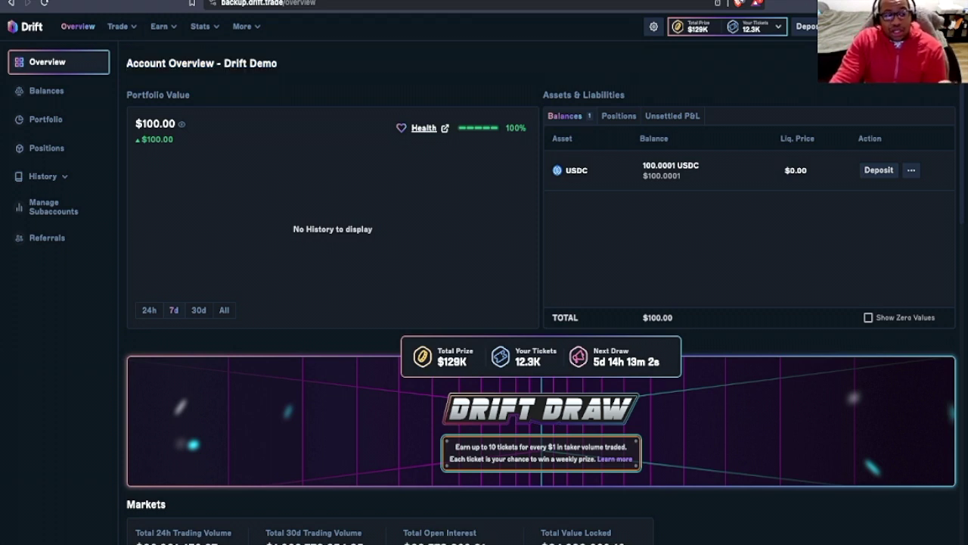
mouse_move(120, 26)
click(83, 59)
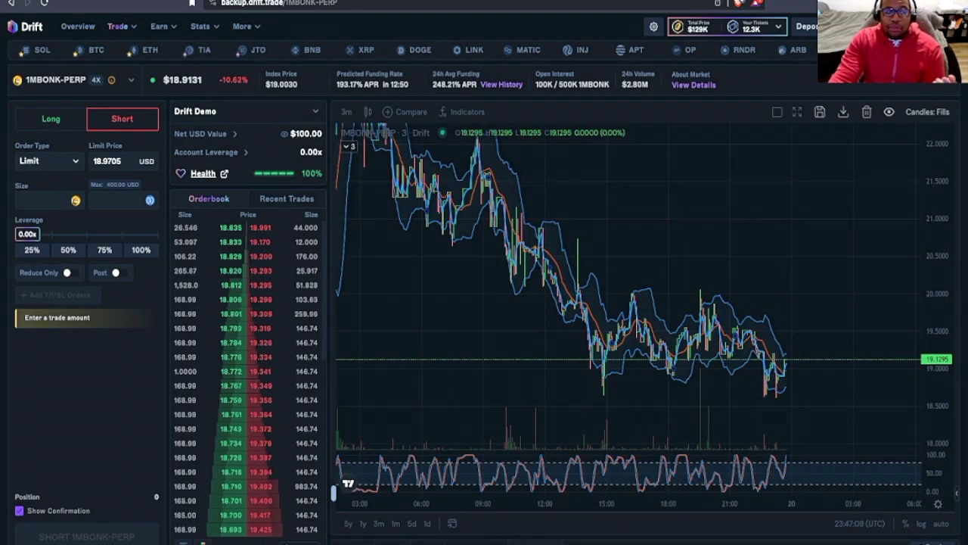
Zoom in on the 1MBONK-PERP price chart and select the order Size field
mouse_move(182, 79)
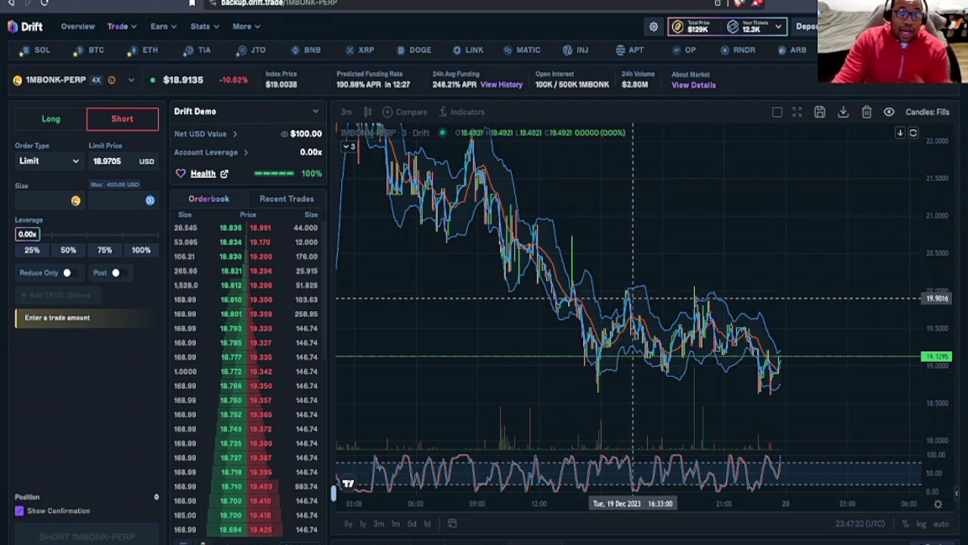
mouse_move(189, 227)
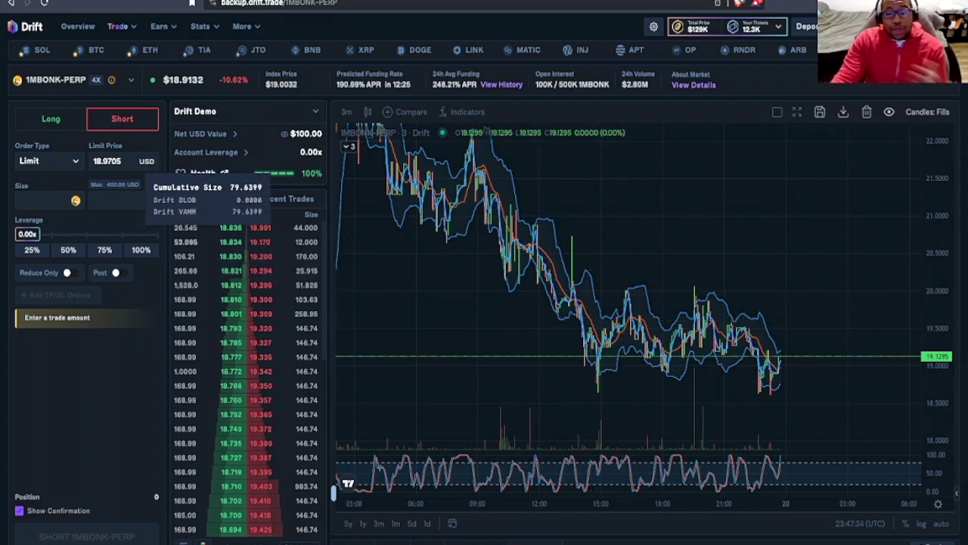
scroll(345, 132, up, 2)
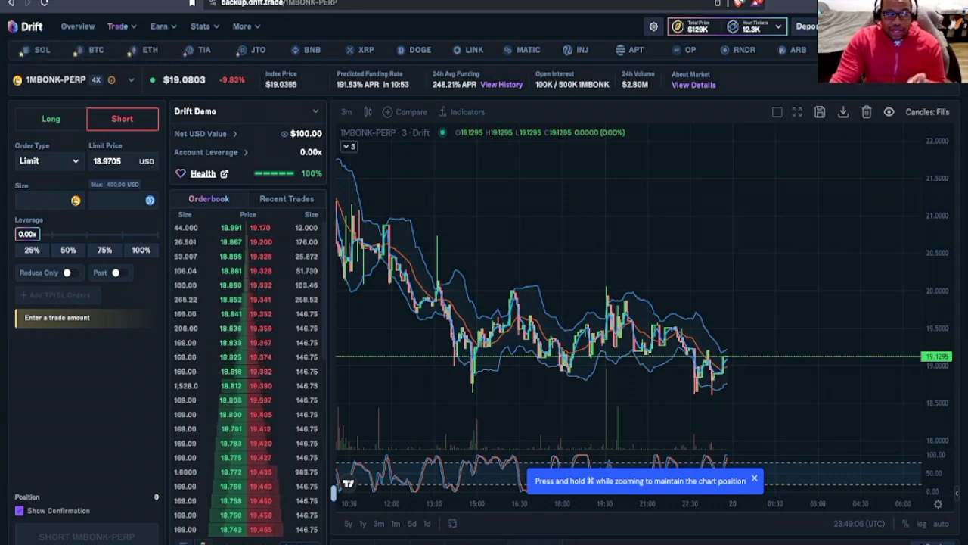
click(44, 199)
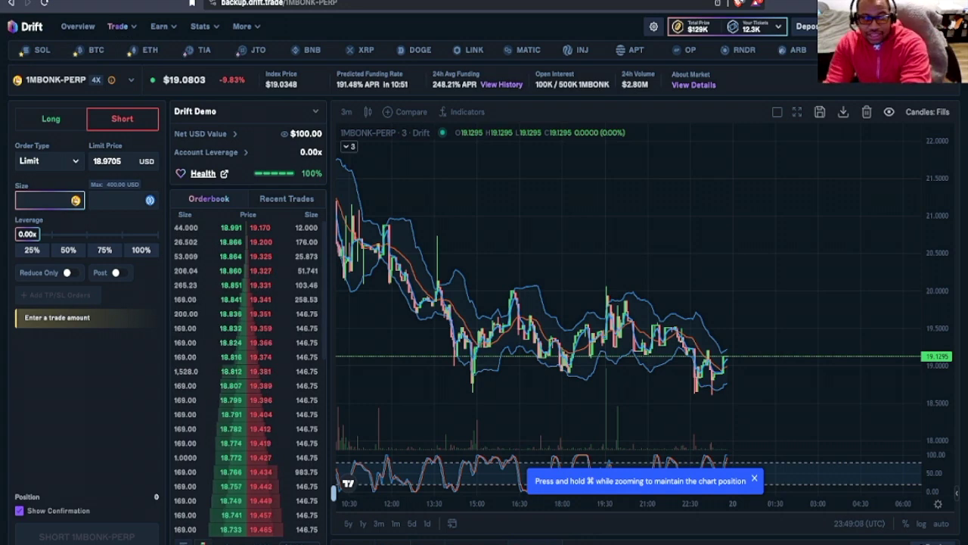
Size the short at 50 USD, about 2.6 1MBONK at 0.50x leverage
text(10)
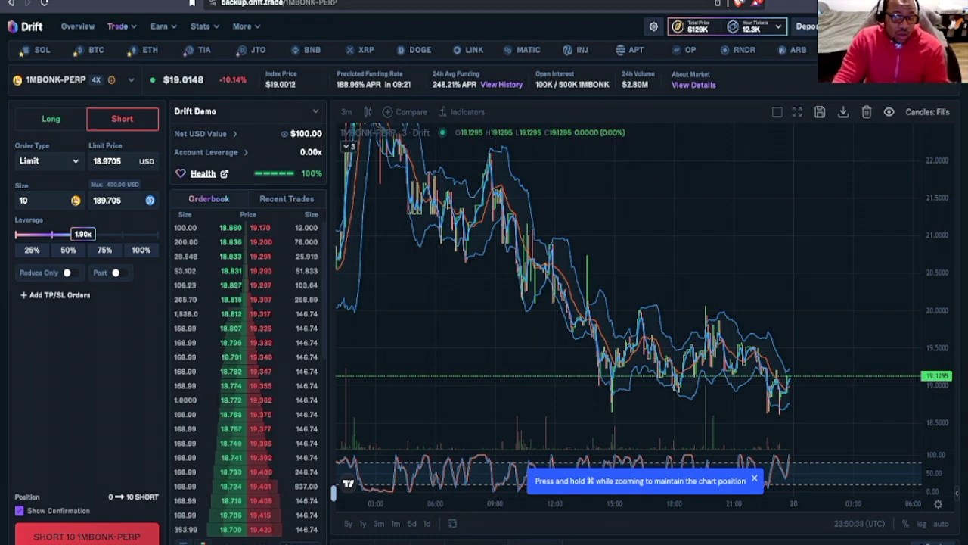
click(121, 200)
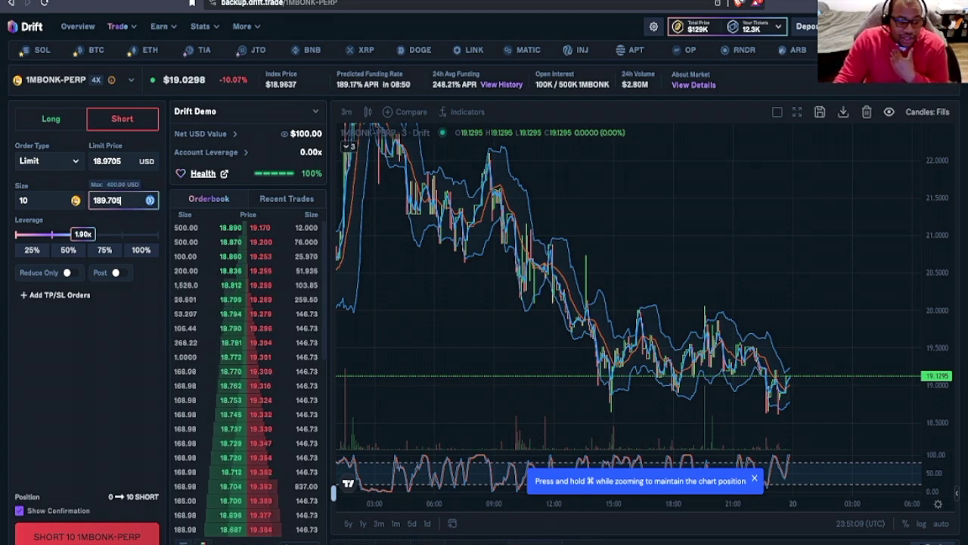
key(super+a)
text(50)
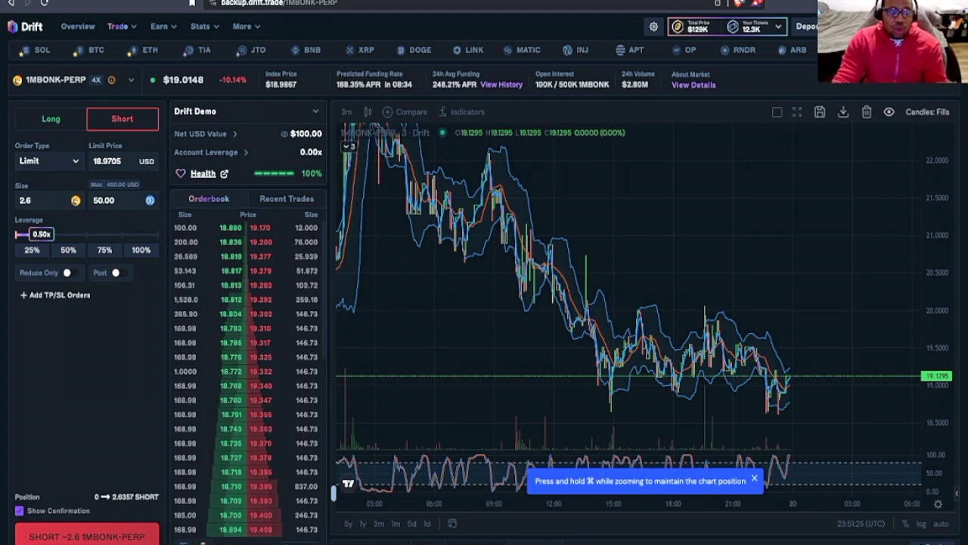
Set the order type to Market, toggling through Limit, with 0.5% slippage tolerance
click(47, 161)
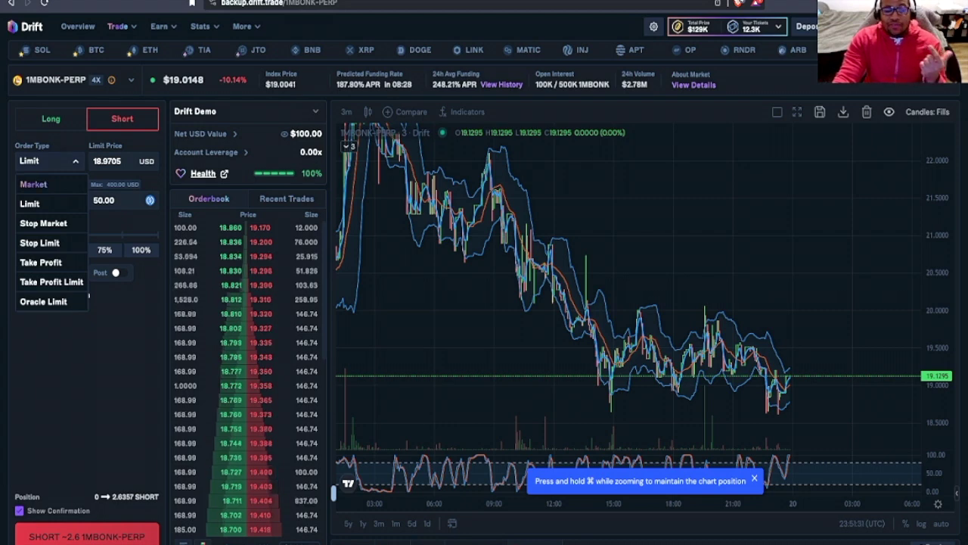
click(33, 184)
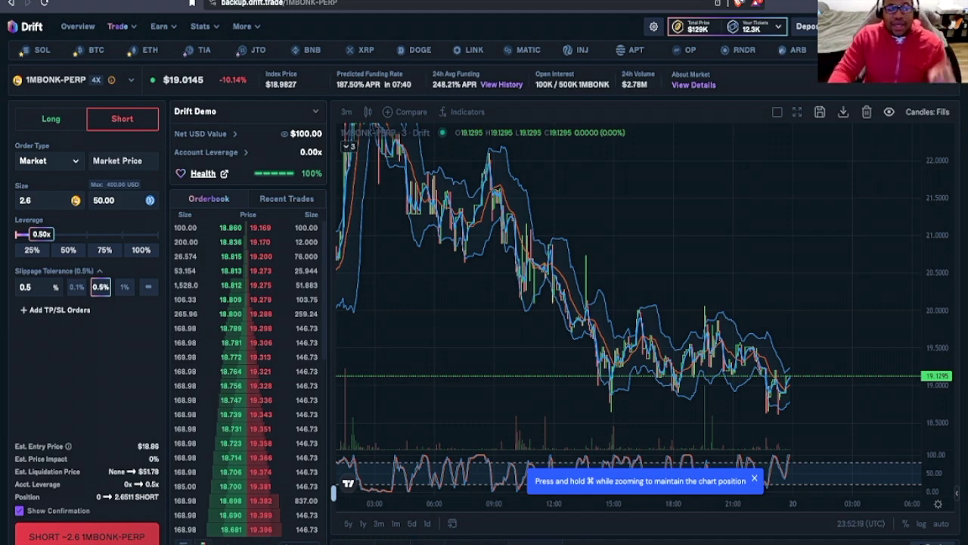
click(47, 160)
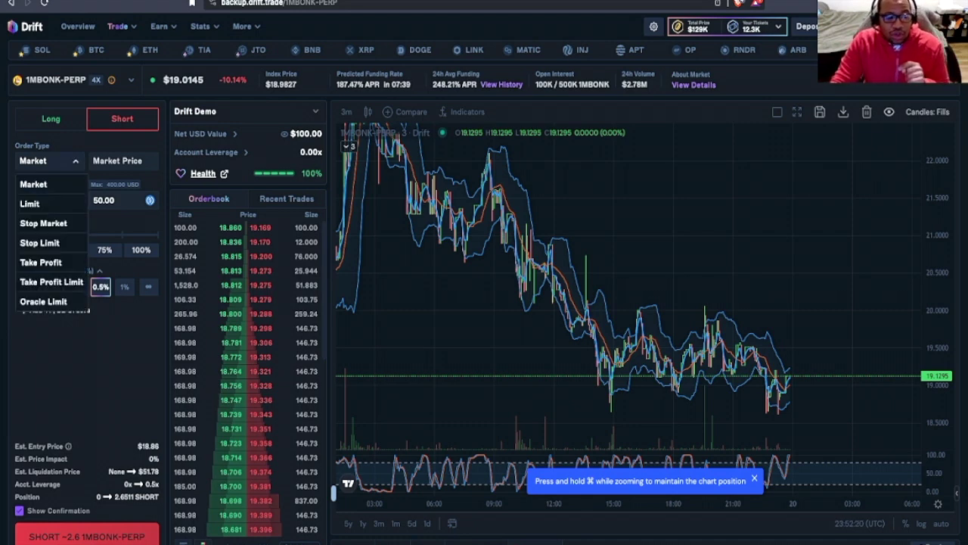
click(31, 204)
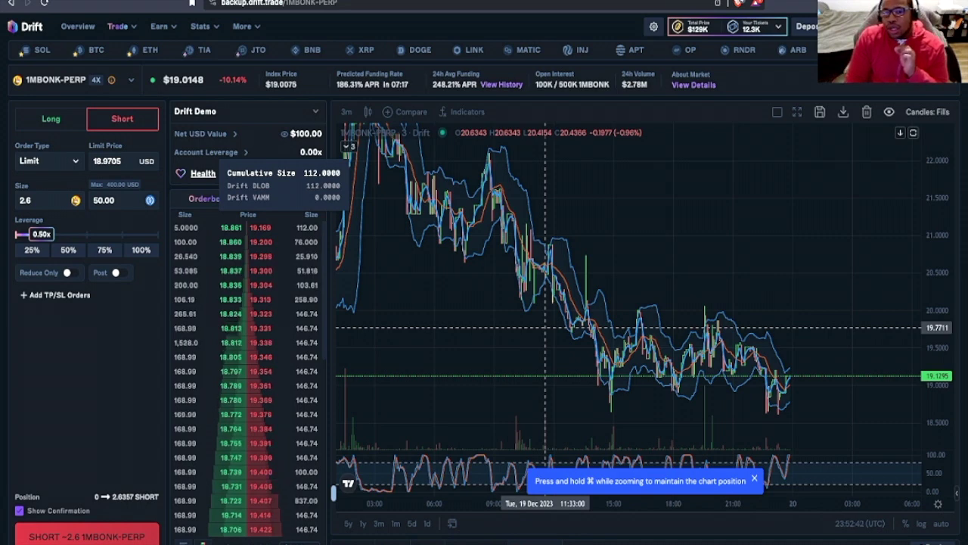
scroll(544, 328, right, 2)
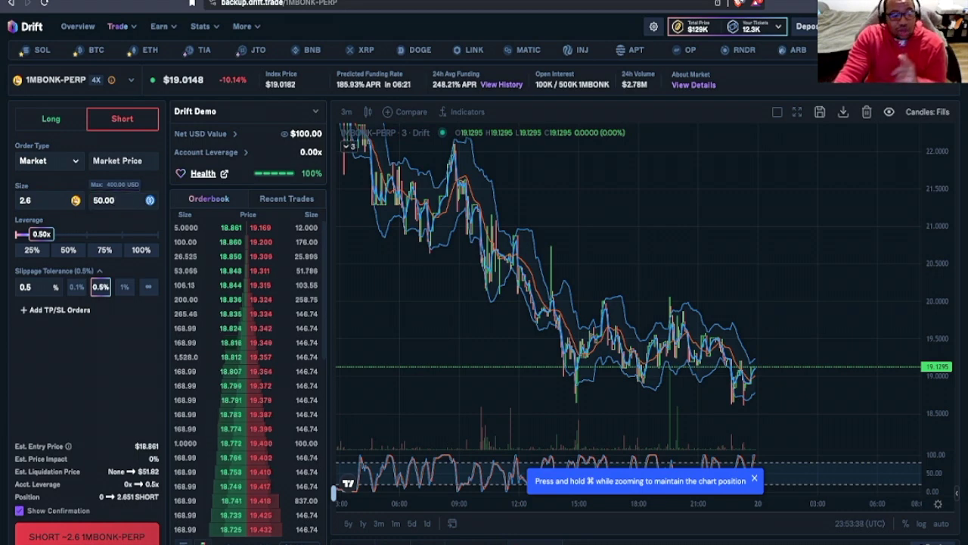
Submit and confirm the market short, opening 2.00000 1MBONK at $18.9532 entry
key(Return)
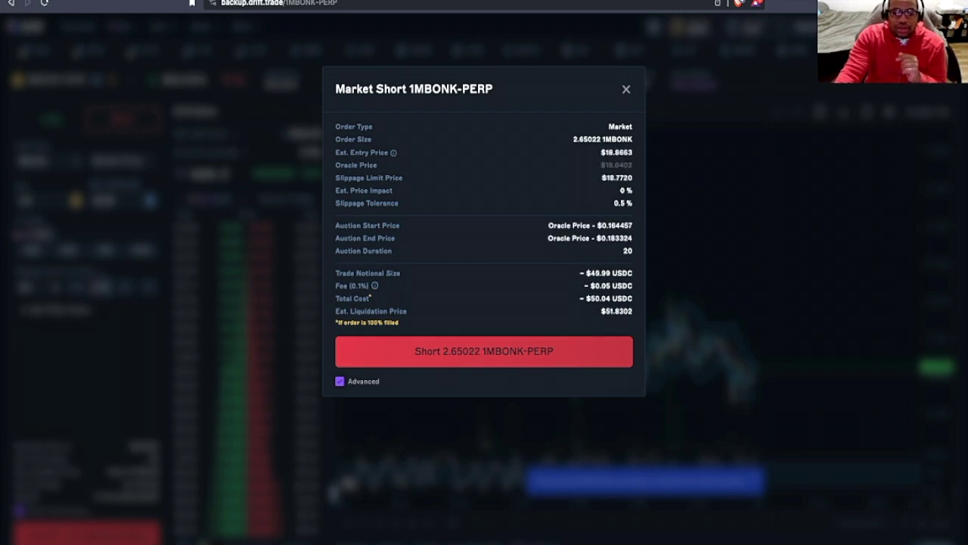
key(Return)
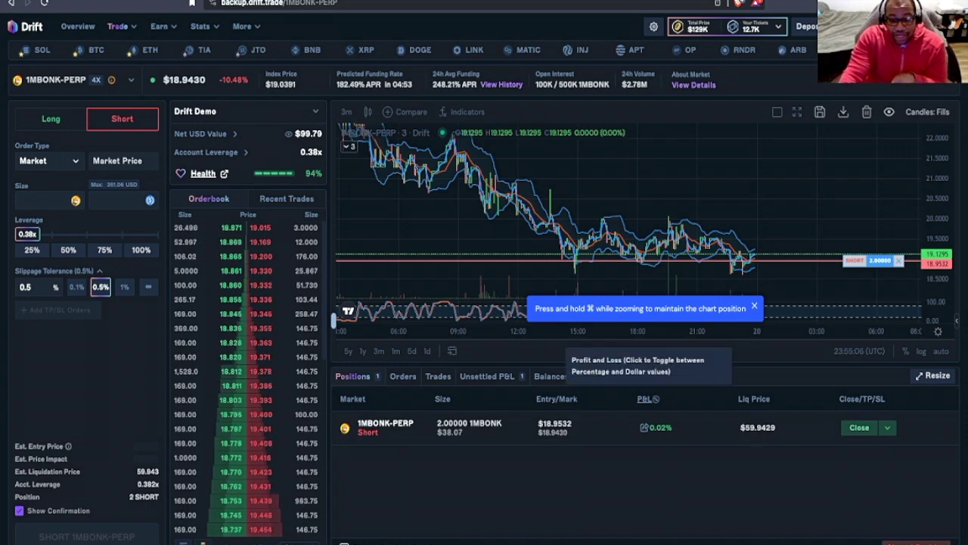
click(647, 399)
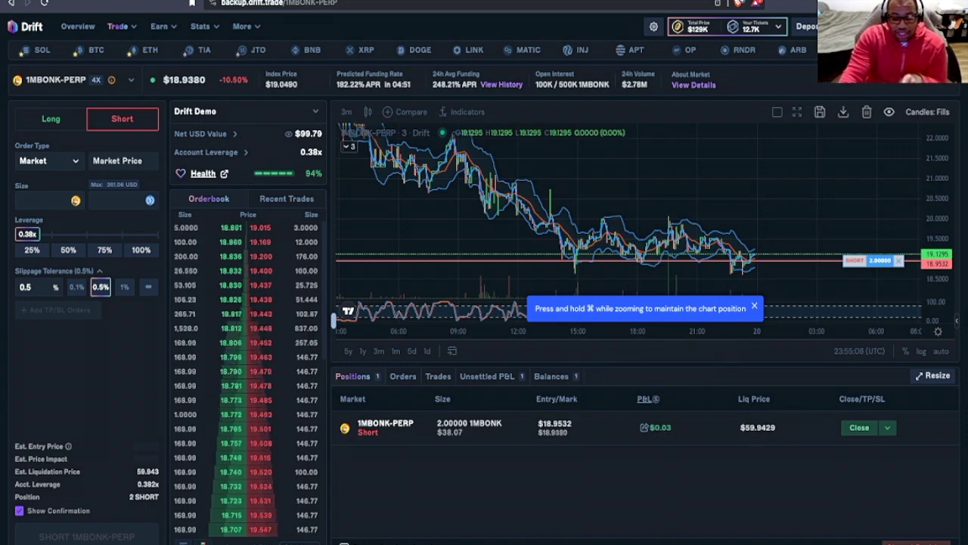
click(647, 399)
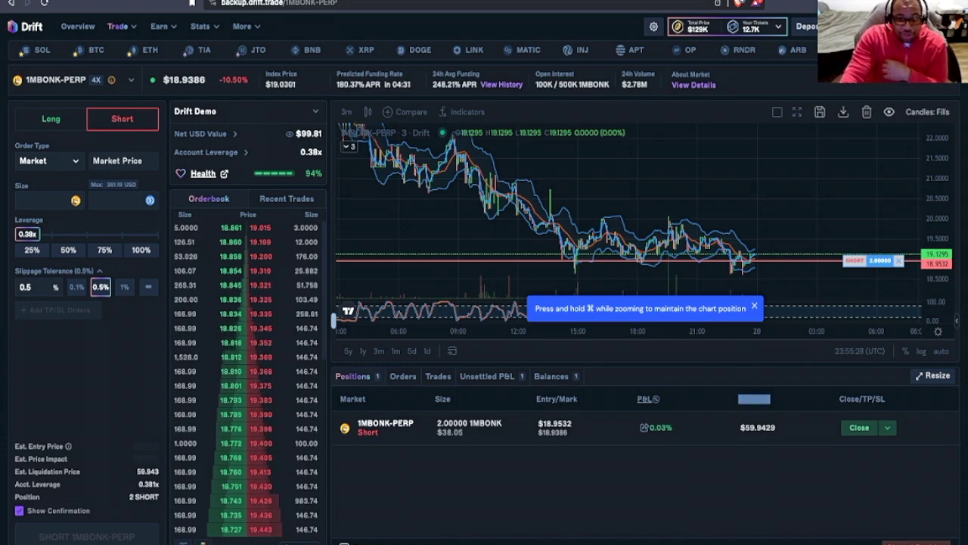
mouse_move(754, 399)
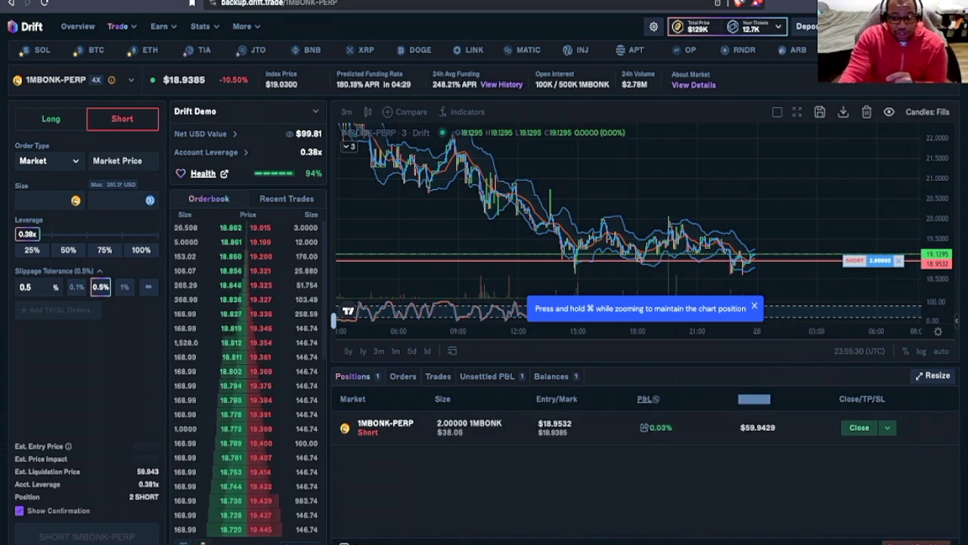
drag(749, 428, 776, 428)
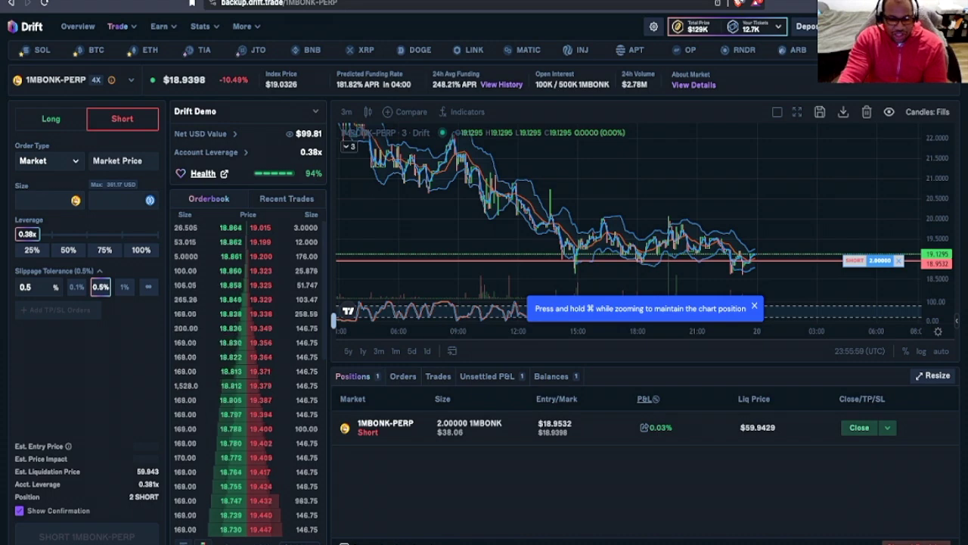
click(487, 376)
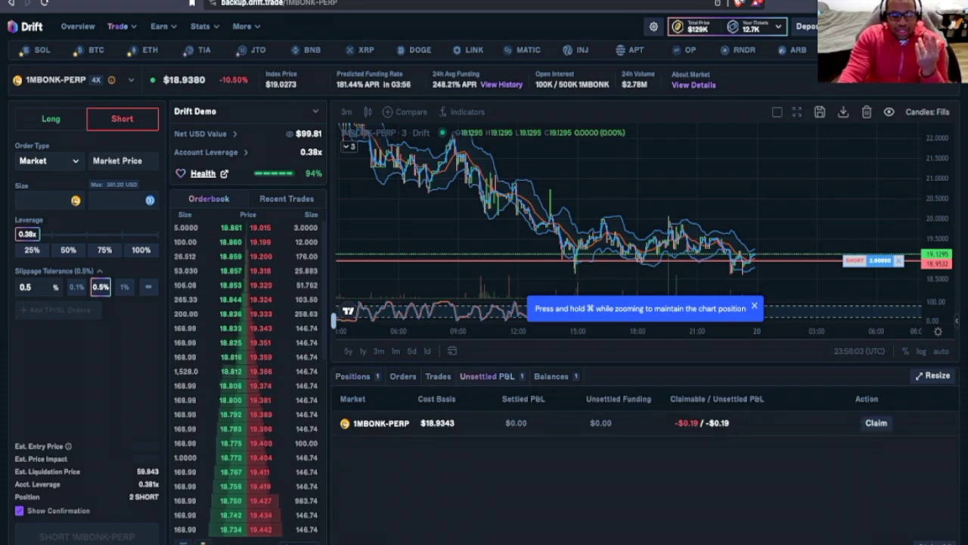
click(353, 376)
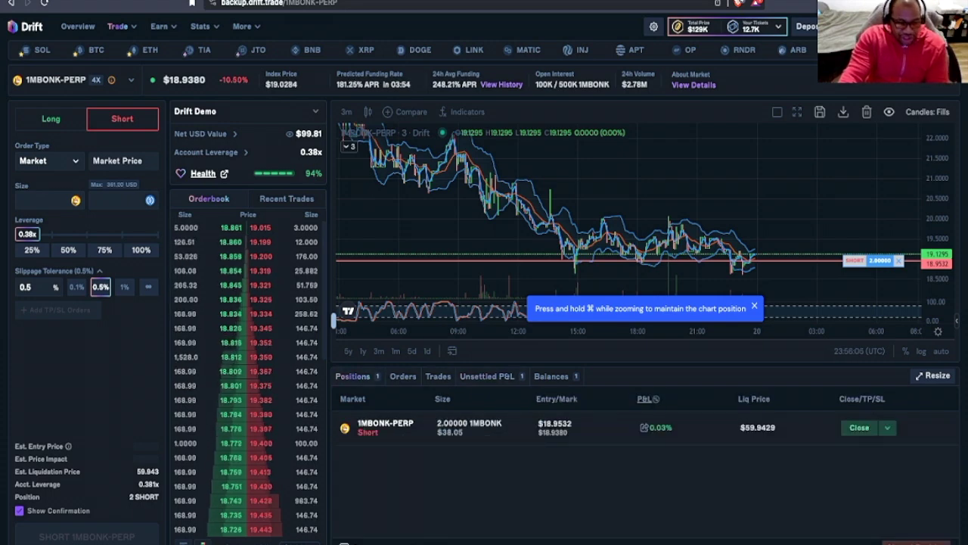
click(403, 376)
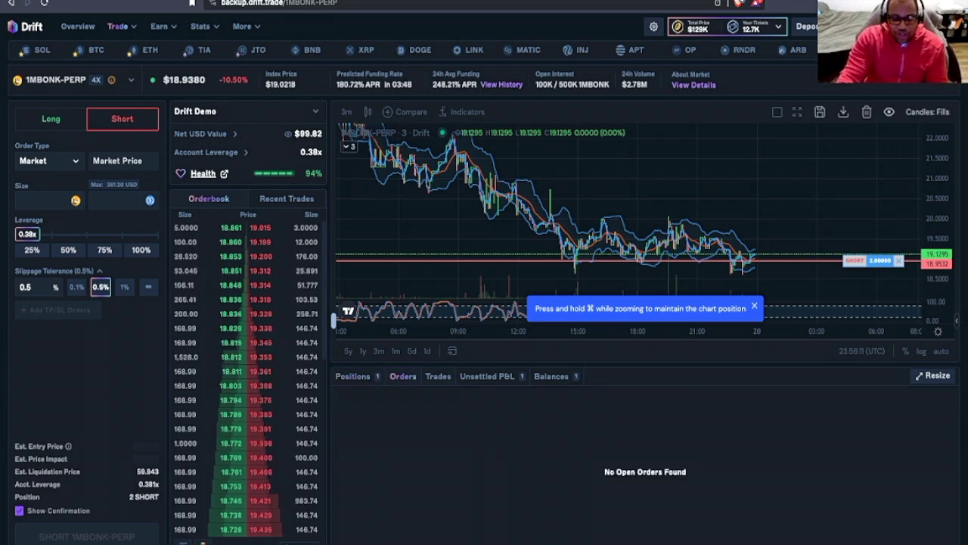
click(438, 376)
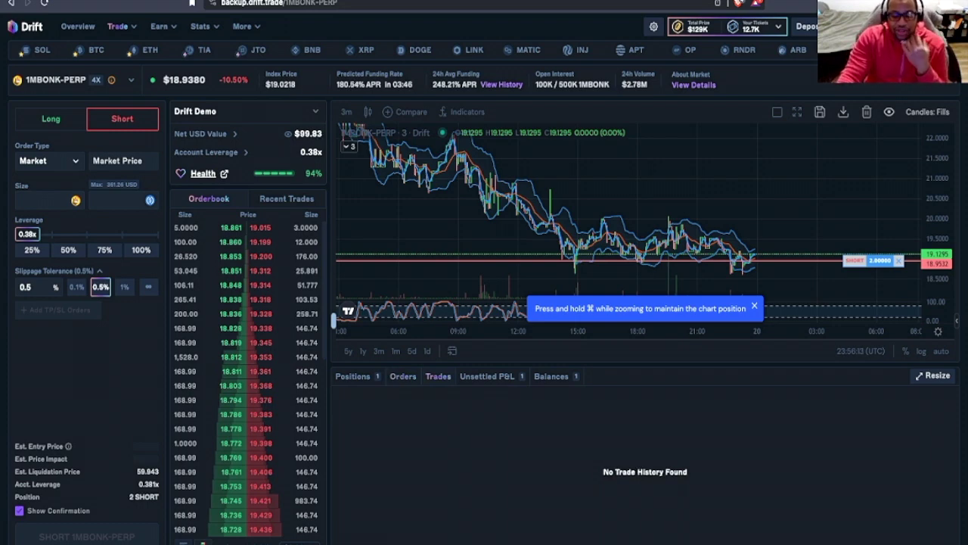
click(488, 376)
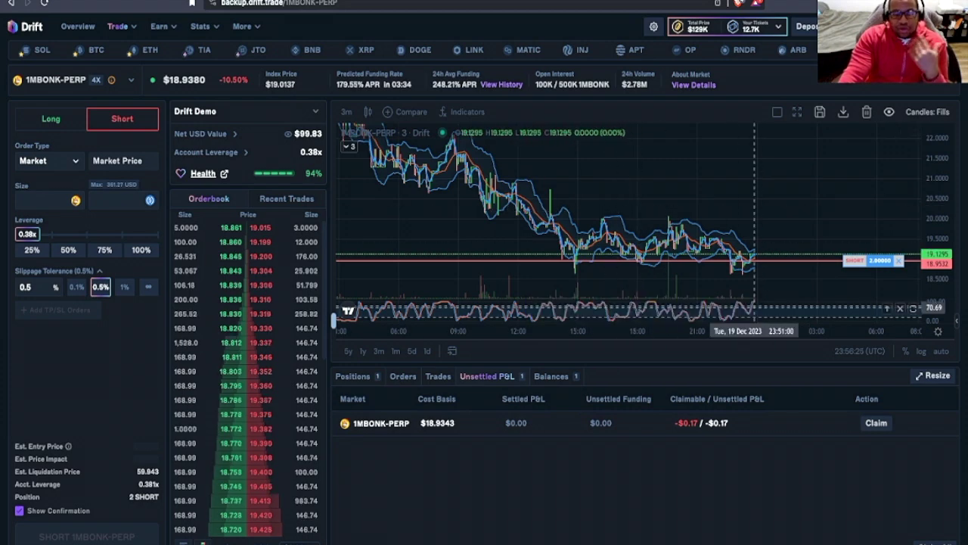
drag(725, 276, 717, 279)
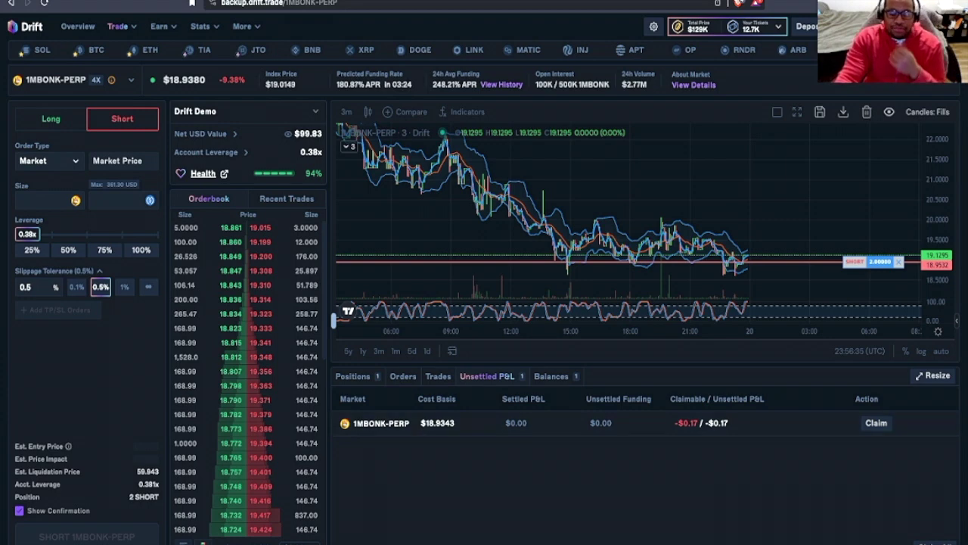
click(551, 376)
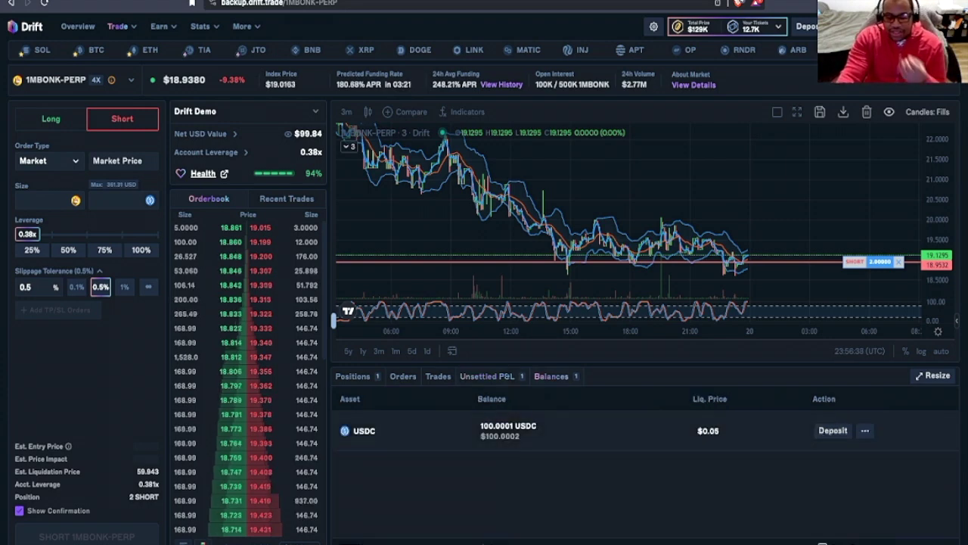
click(353, 376)
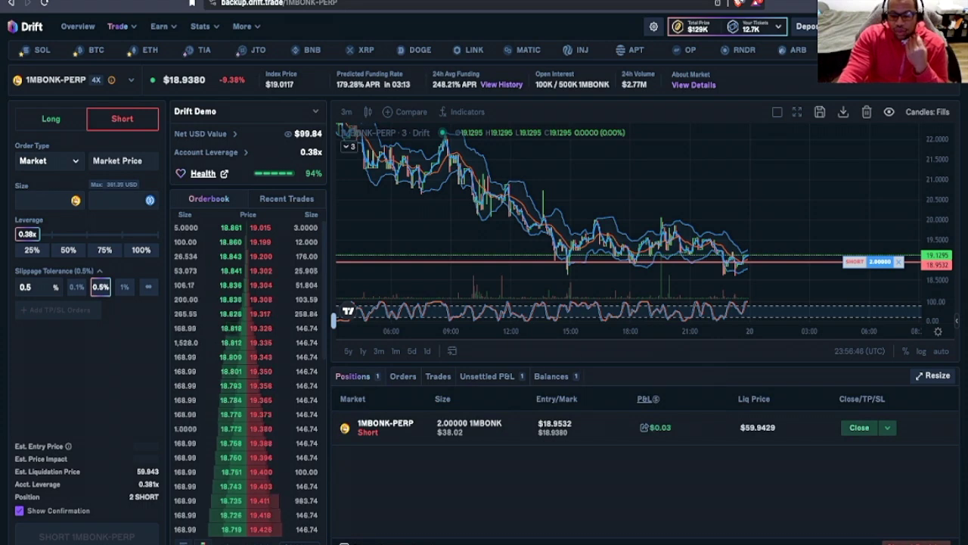
scroll(711, 265, up, 5)
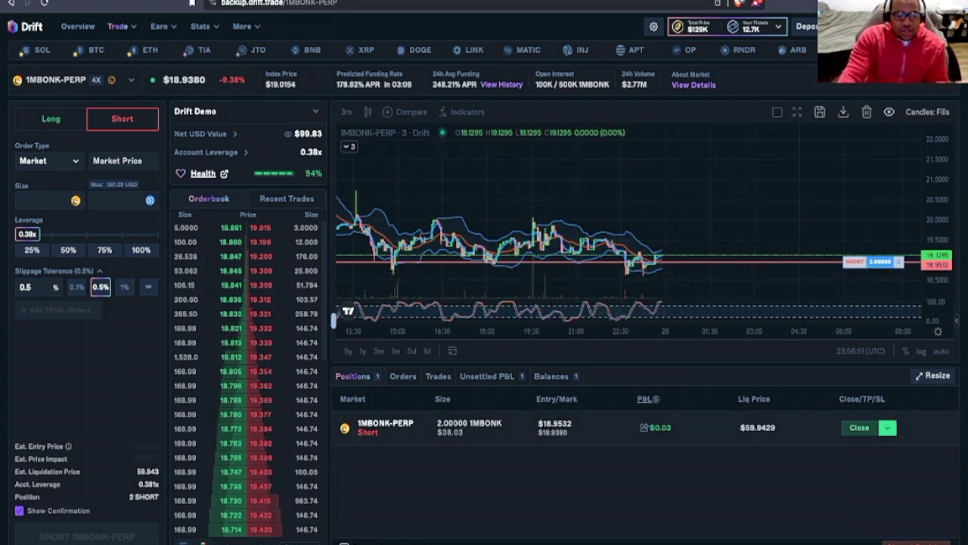
Market-close 100% of the 2 1MBONK short after reviewing the realized P&L breakdown
click(887, 427)
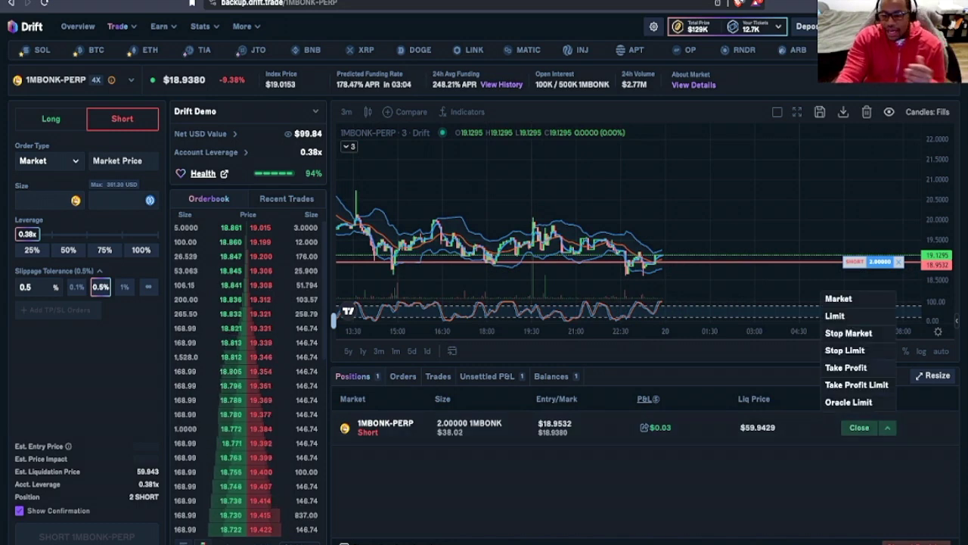
click(838, 298)
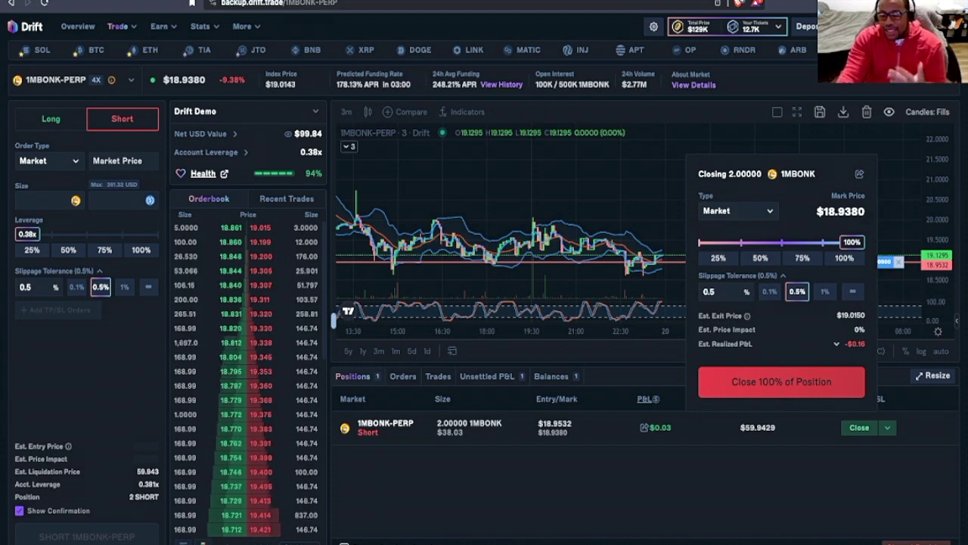
click(837, 343)
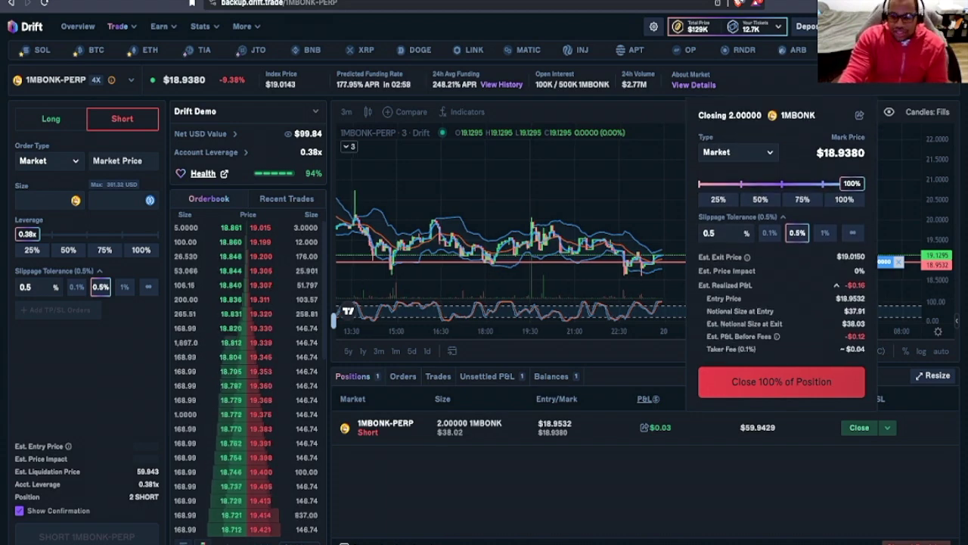
click(781, 381)
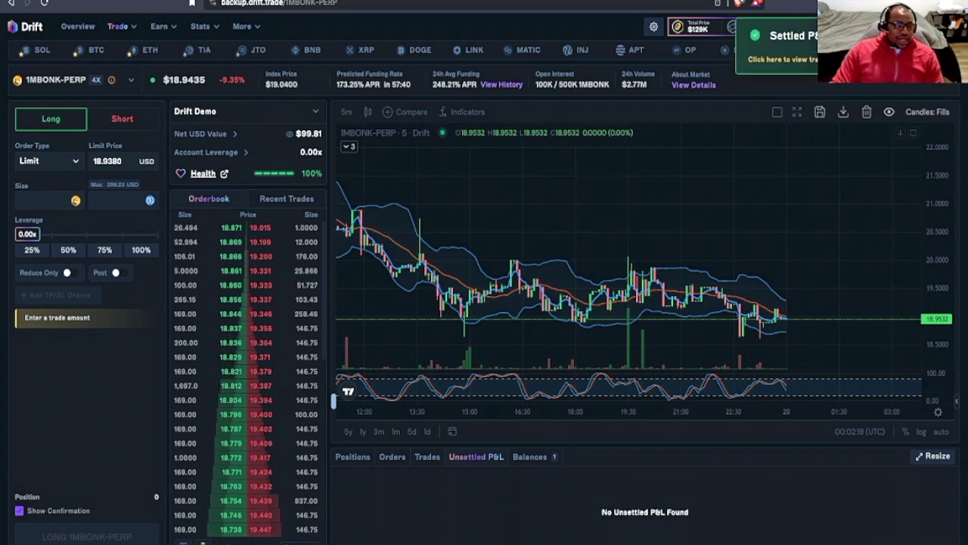
click(77, 26)
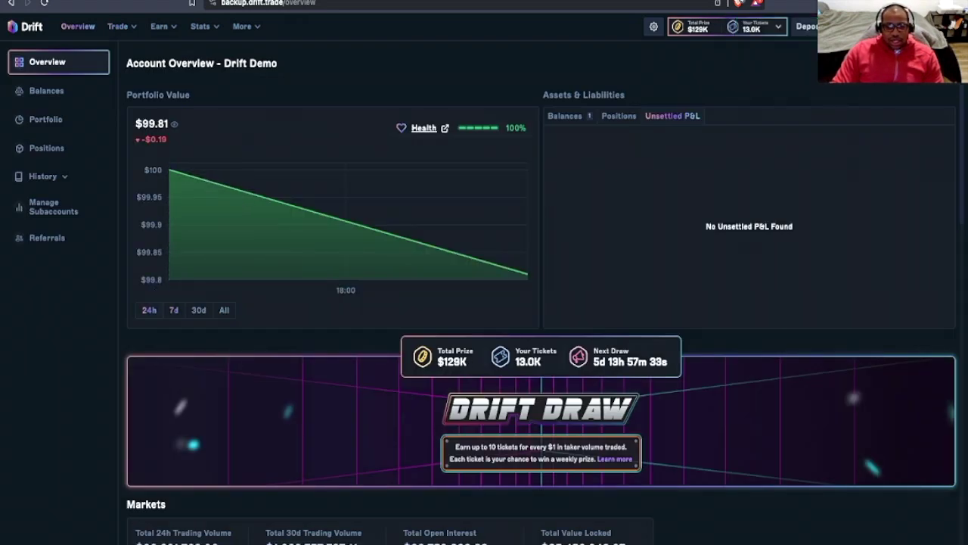
Check Balances, Portfolio, Positions and History, confirming the $99.81 portfolio and no open positions
scroll(541, 296, down, 1)
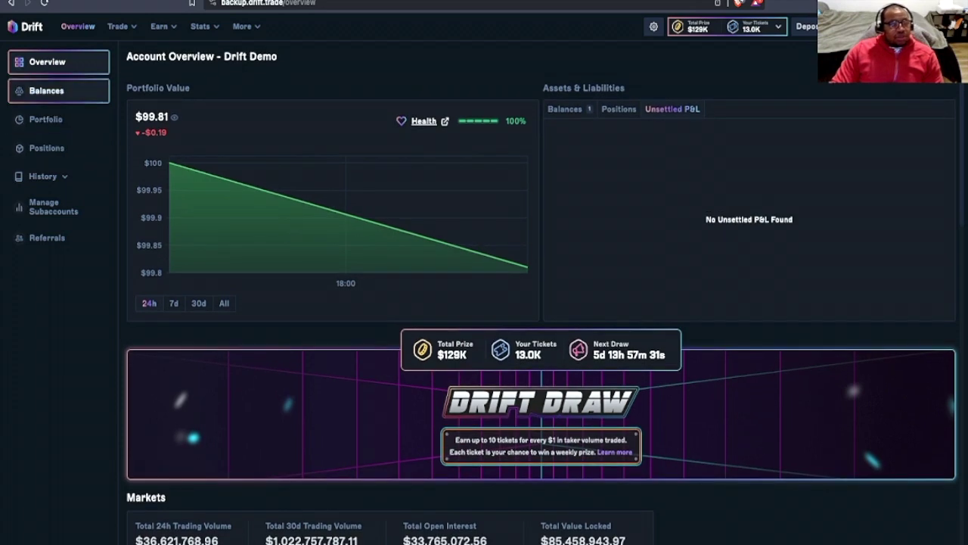
click(46, 90)
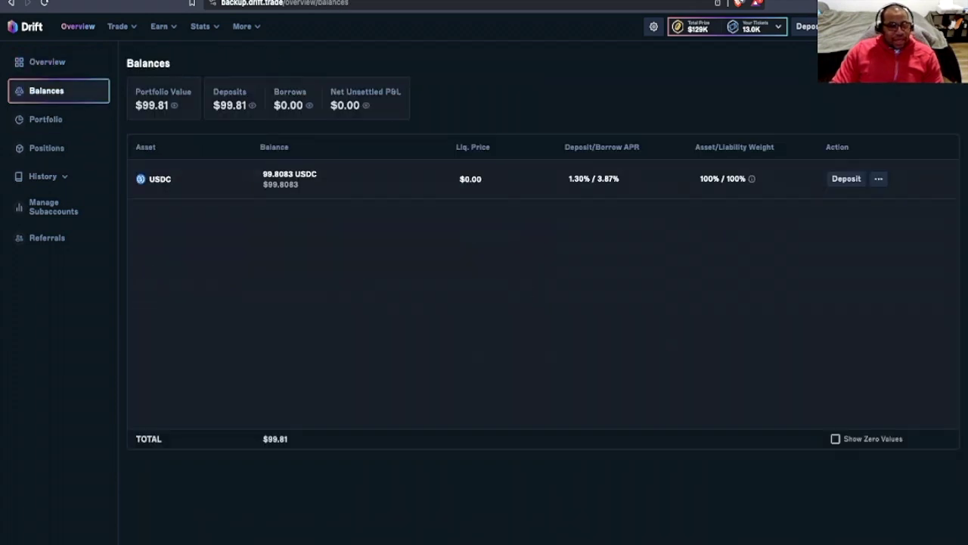
click(45, 119)
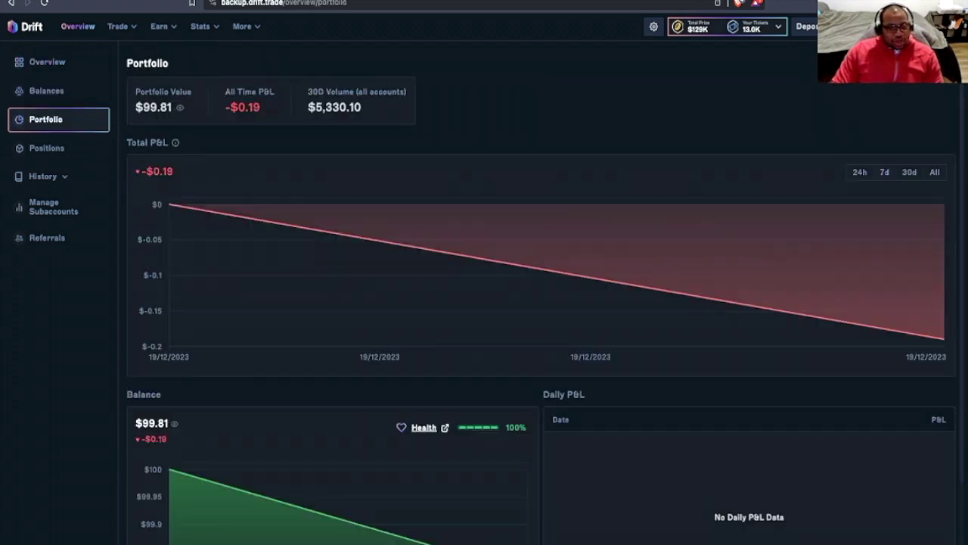
scroll(169, 227, down, 1)
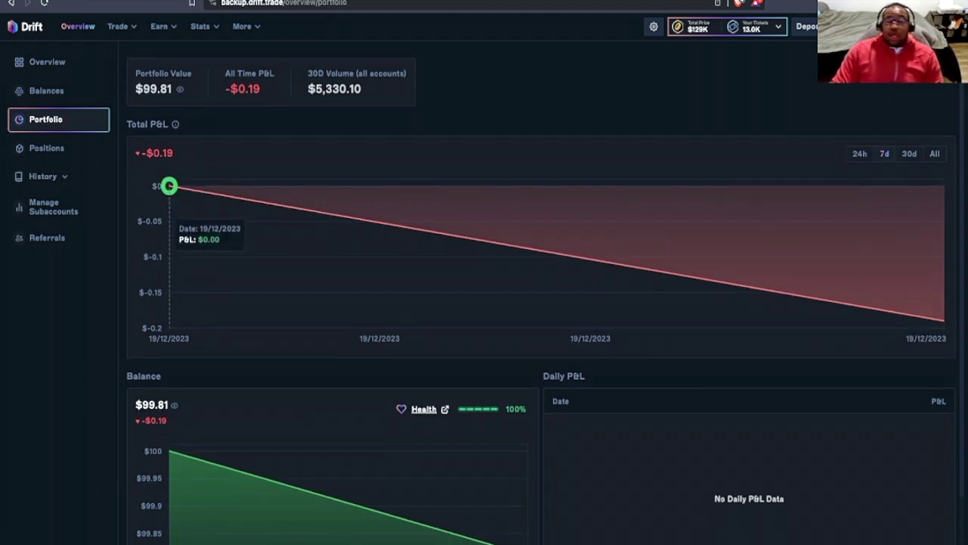
click(46, 148)
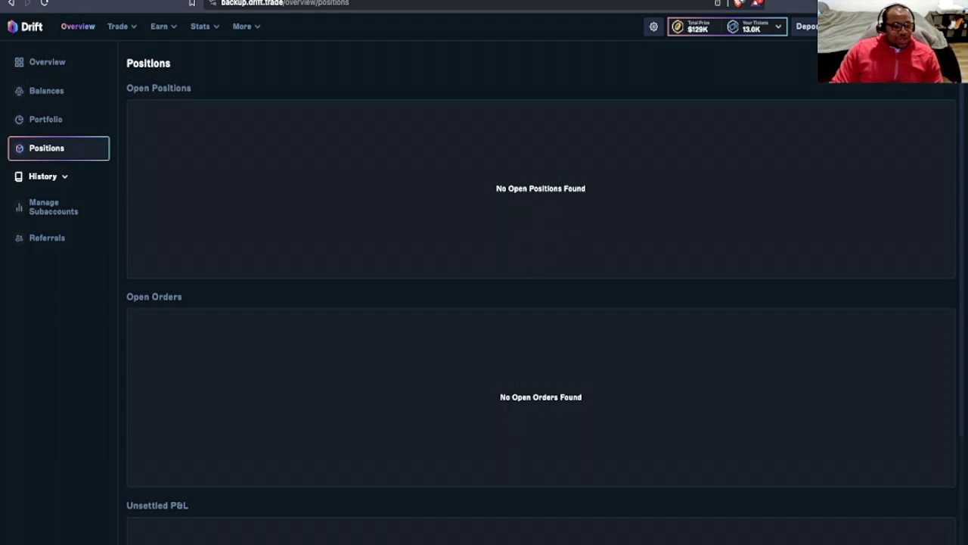
click(43, 176)
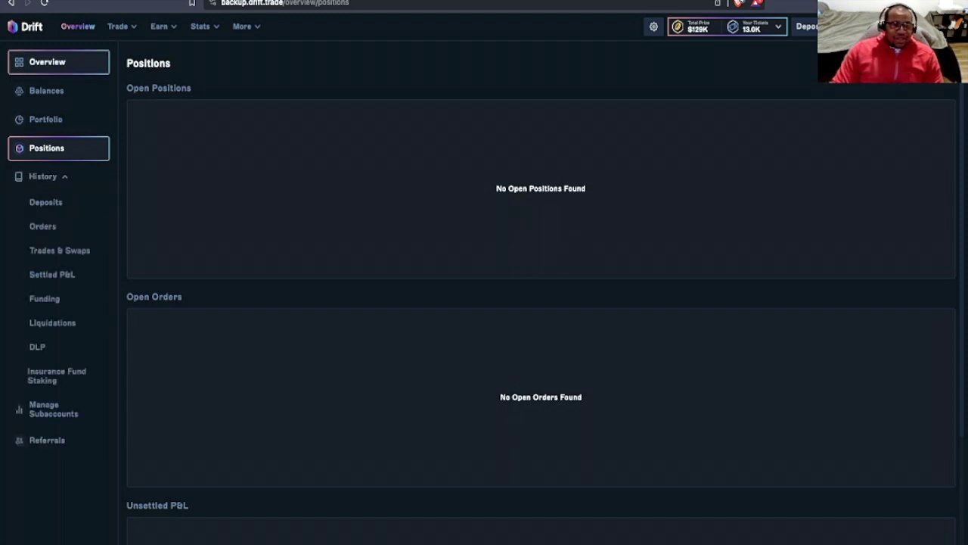
click(47, 61)
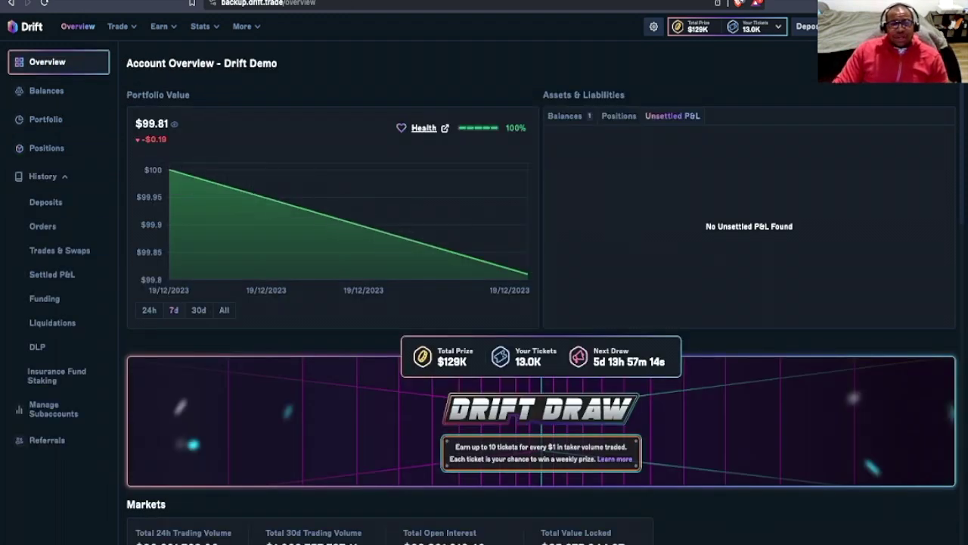